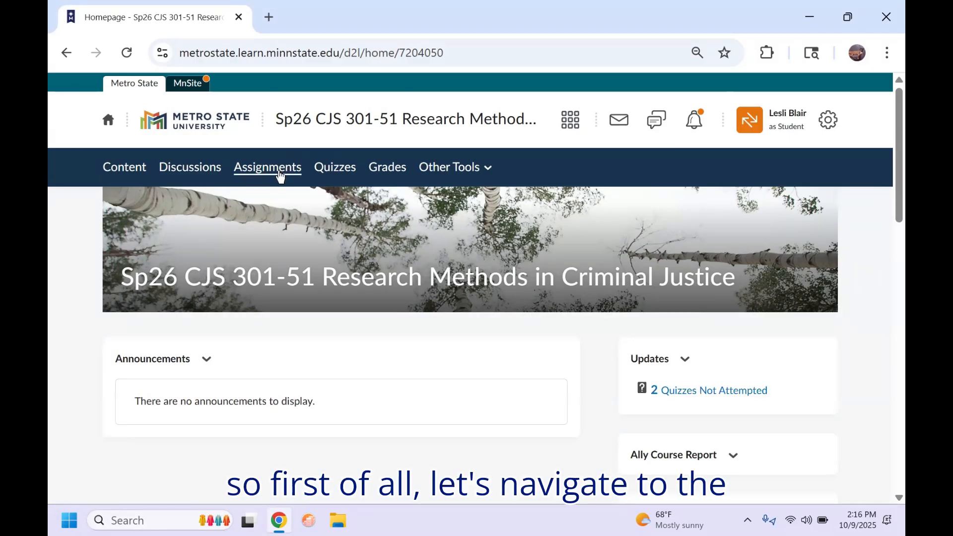
Open the SPSS Lab #3 assignment from the course's assignments list
{"action": "left_click", "coordinate": [280, 172]}
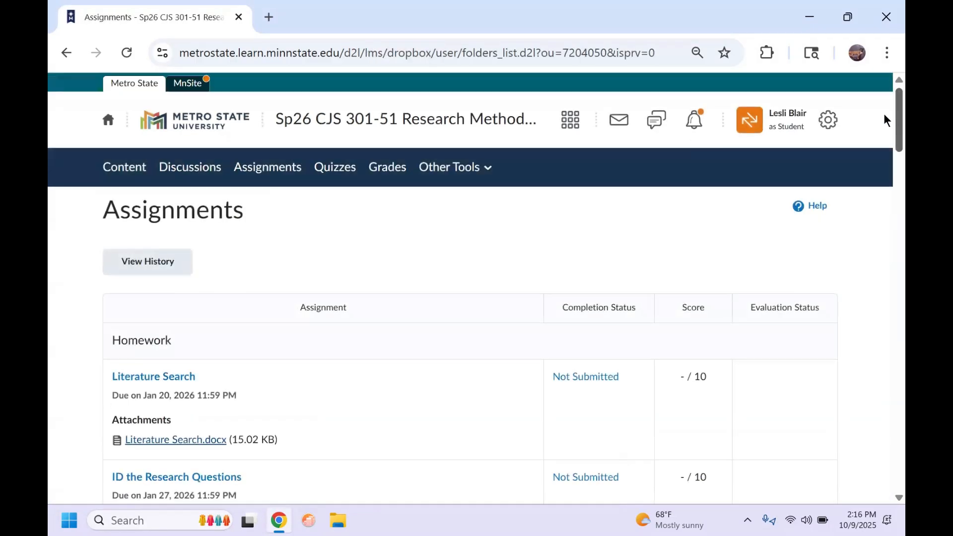
{"action": "scroll", "coordinate": [885, 120], "scroll_direction": "down", "scroll_amount": 10}
{"action": "scroll", "coordinate": [884, 238], "scroll_direction": "down", "scroll_amount": 10}
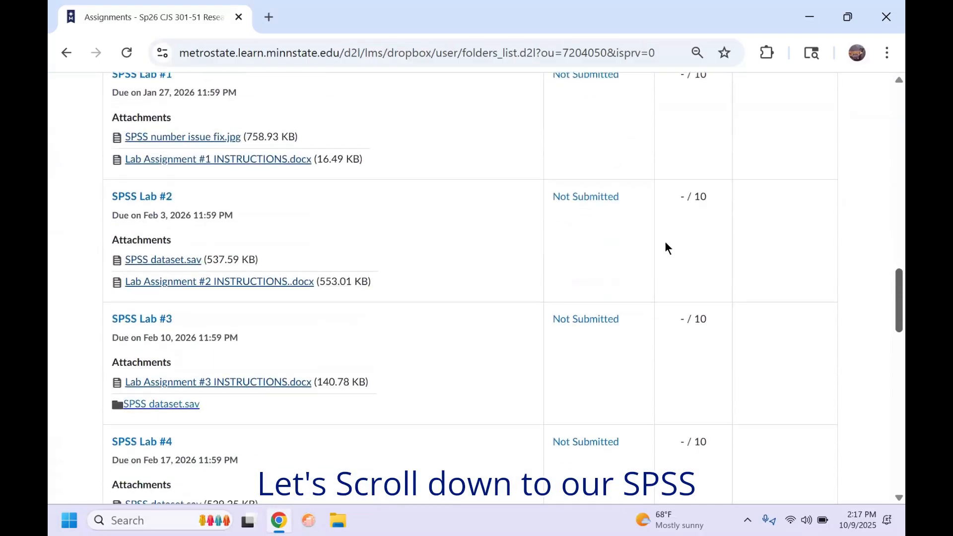
{"action": "left_click", "coordinate": [138, 323]}
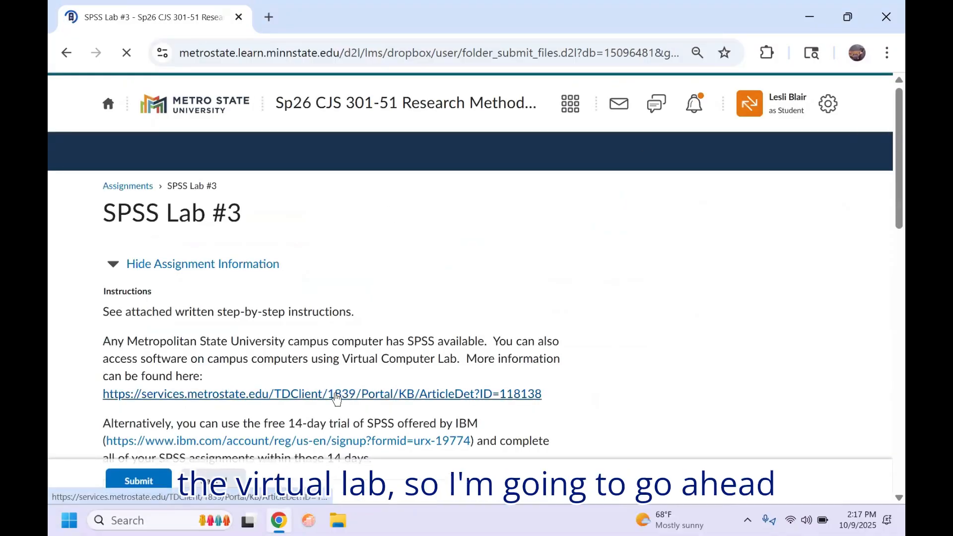
Open the Virtual Computer Lab article linked in the instructions and follow its web browser access section to labs.metrostate.edu
{"action": "left_click", "coordinate": [338, 393]}
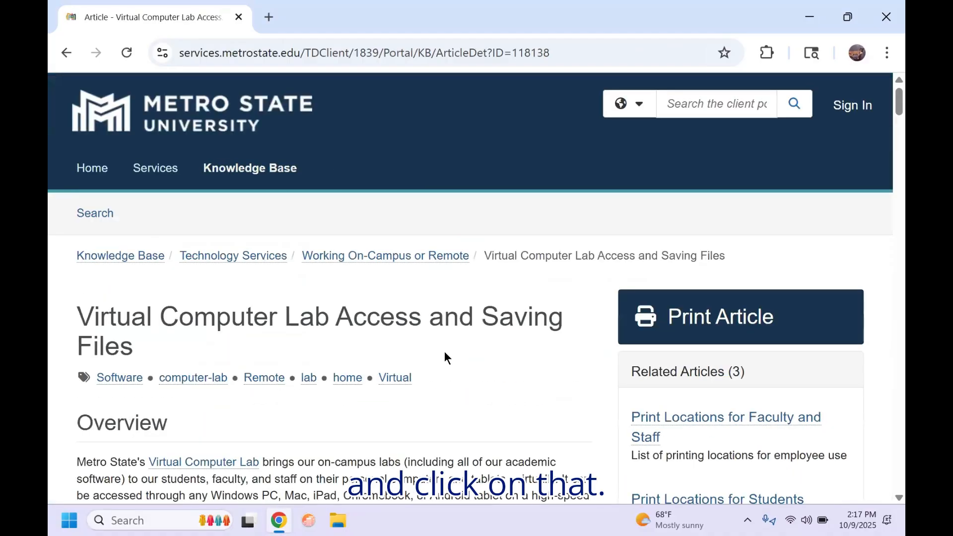
{"action": "scroll", "coordinate": [887, 107], "scroll_direction": "down", "scroll_amount": 10}
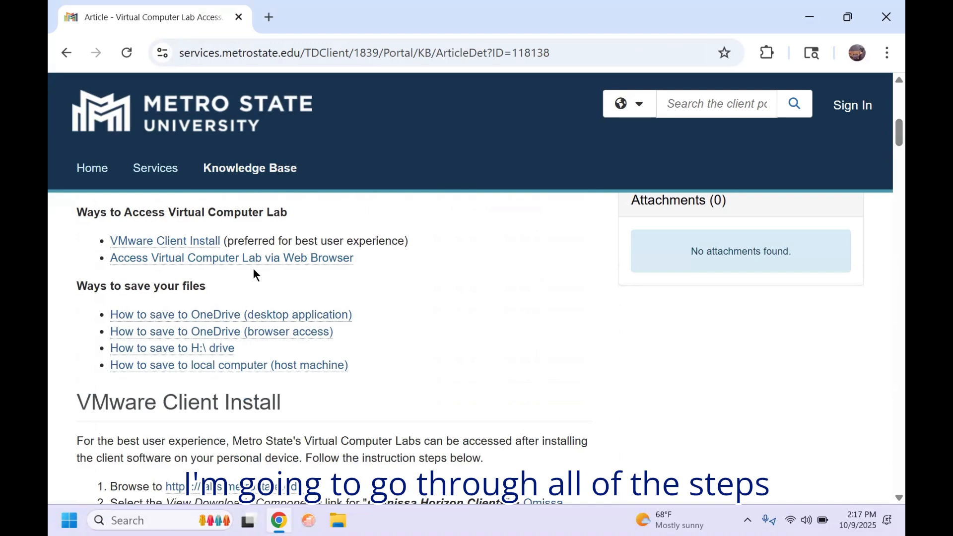
{"action": "left_click", "coordinate": [253, 261]}
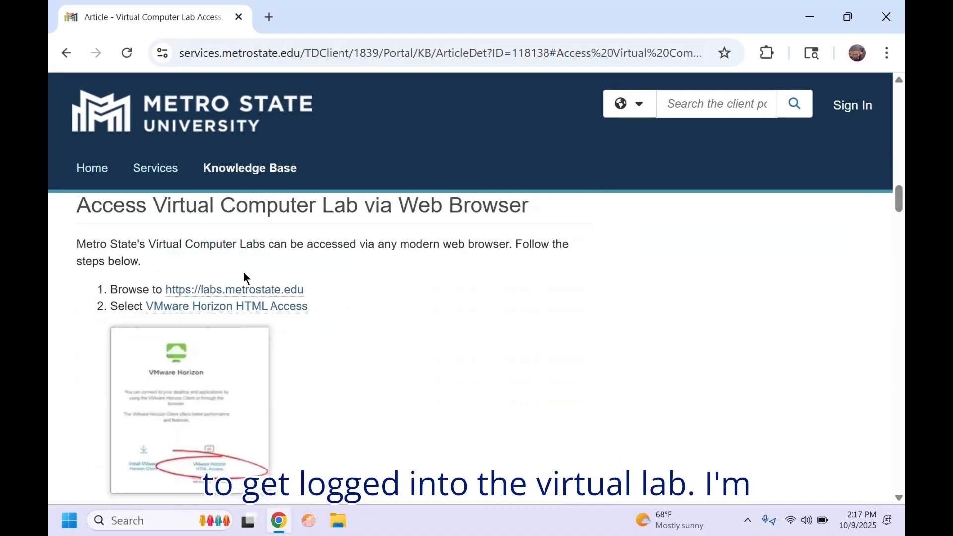
{"action": "left_click", "coordinate": [234, 290]}
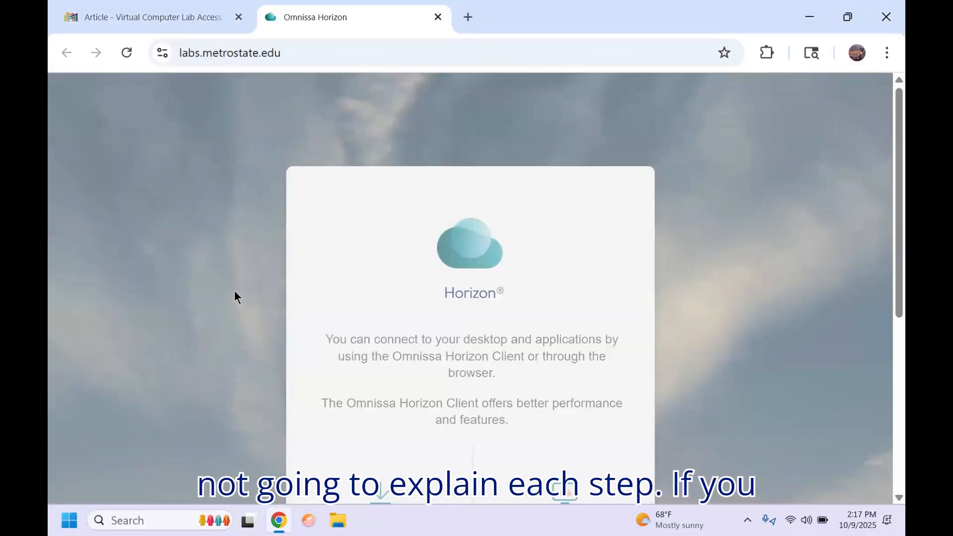
Launch the My Lab desktop through the Omnissa Horizon Web Client
{"action": "scroll", "coordinate": [888, 247], "scroll_direction": "down", "scroll_amount": 3}
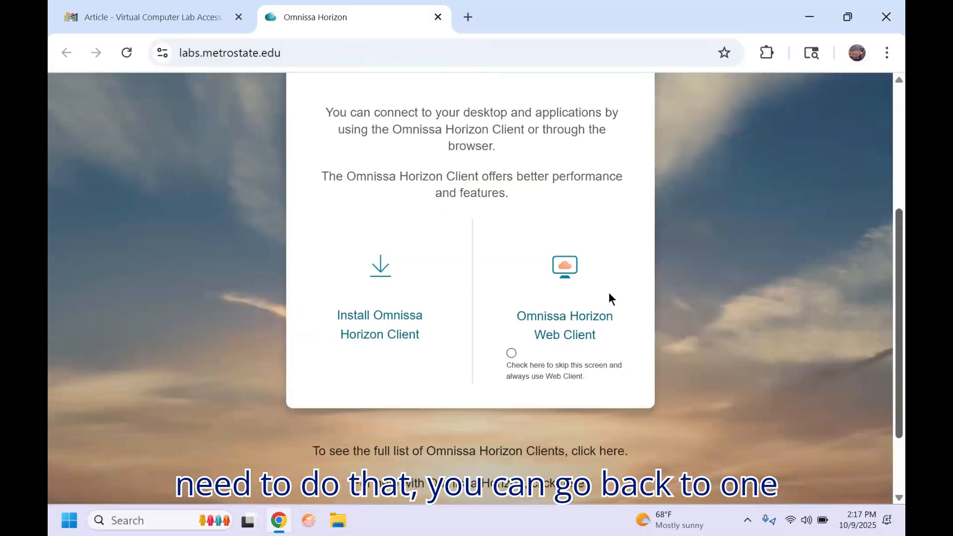
{"action": "left_click", "coordinate": [540, 315]}
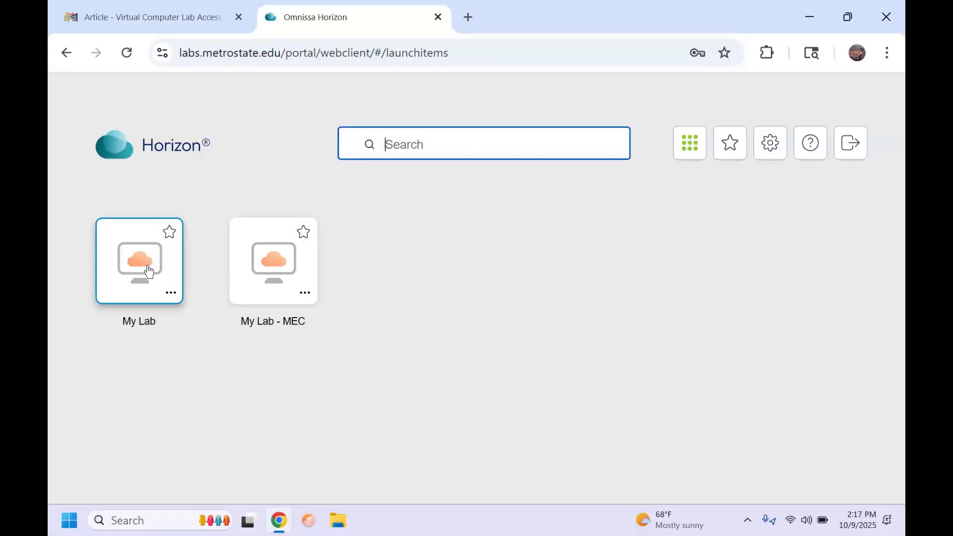
{"action": "left_click", "coordinate": [149, 271]}
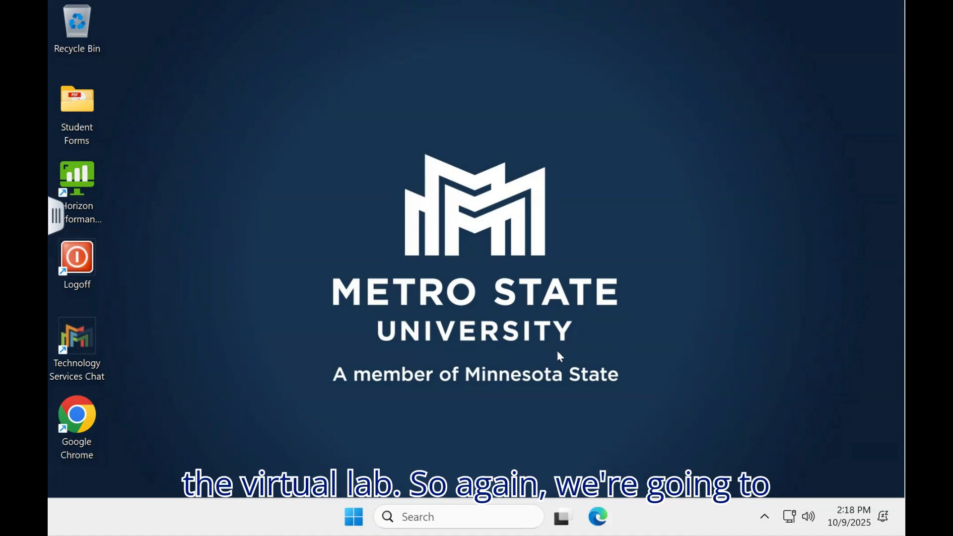
Open Google Chrome on the virtual desktop and sign on to D2L Brightspace with StarID from the current students resources
{"action": "double_click", "coordinate": [77, 430]}
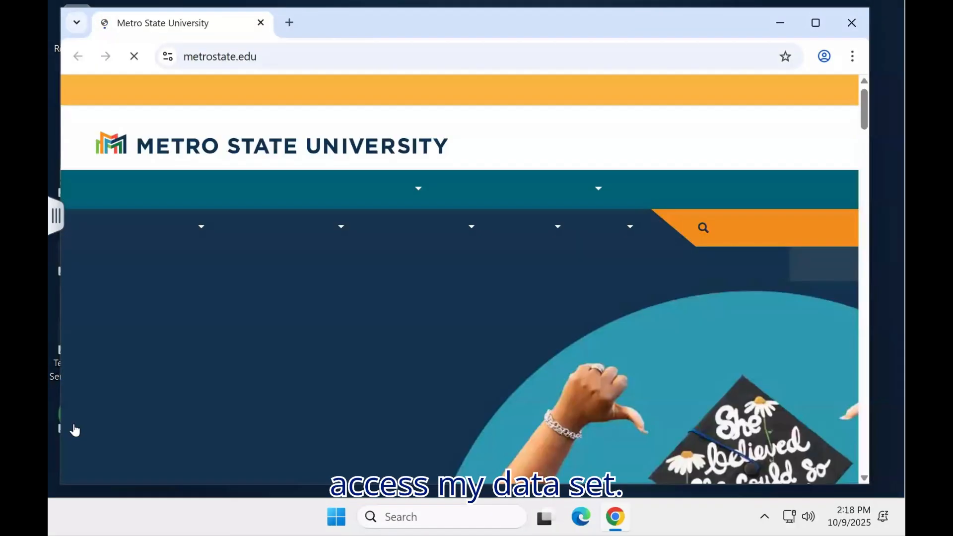
{"action": "left_click", "coordinate": [517, 198]}
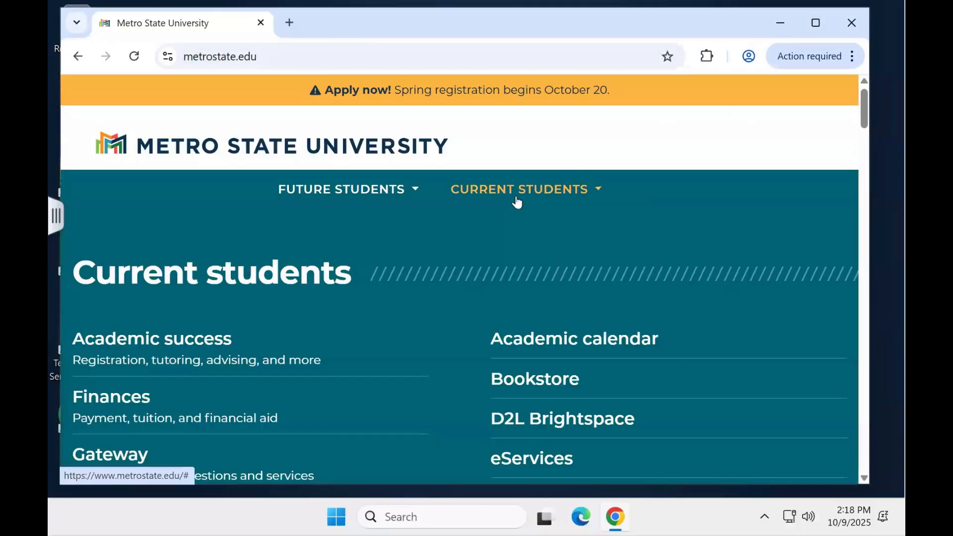
{"action": "left_click", "coordinate": [534, 425]}
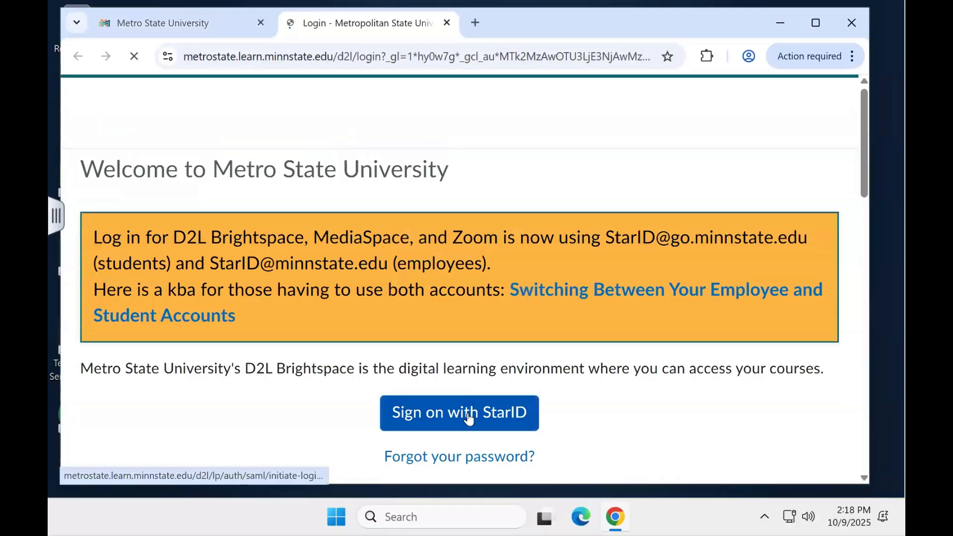
{"action": "left_click", "coordinate": [470, 419]}
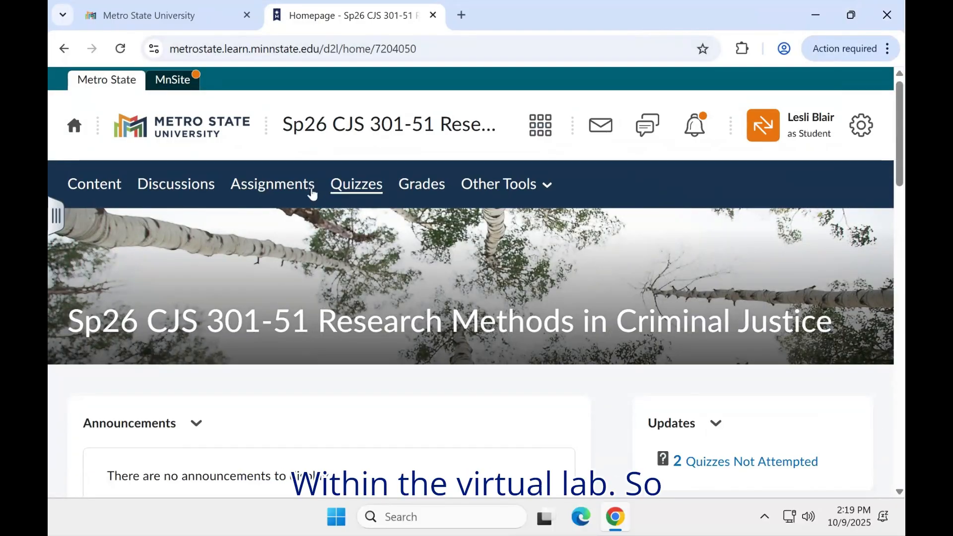
Download SPSS dataset.sav from the SPSS Lab #3 assignment and open it in SPSS Statistics
{"action": "left_click", "coordinate": [285, 191]}
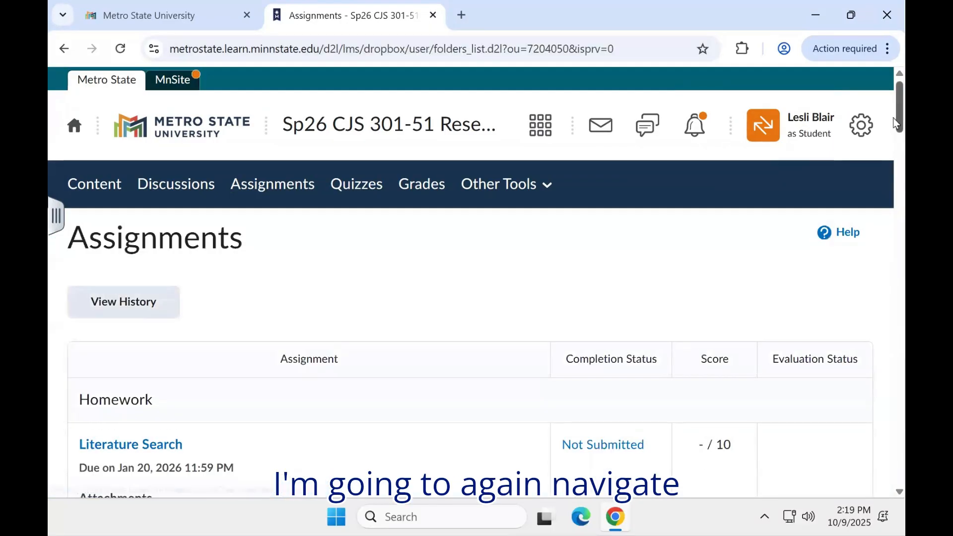
{"action": "scroll", "coordinate": [888, 165], "scroll_direction": "down", "scroll_amount": 1}
{"action": "scroll", "coordinate": [888, 166], "scroll_direction": "down", "scroll_amount": 20}
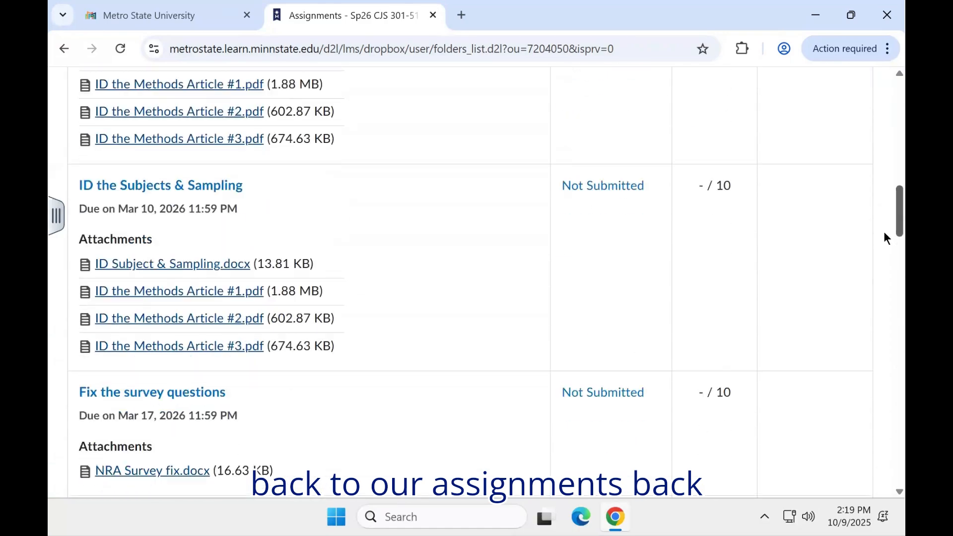
{"action": "scroll", "coordinate": [901, 299], "scroll_direction": "down", "scroll_amount": 5}
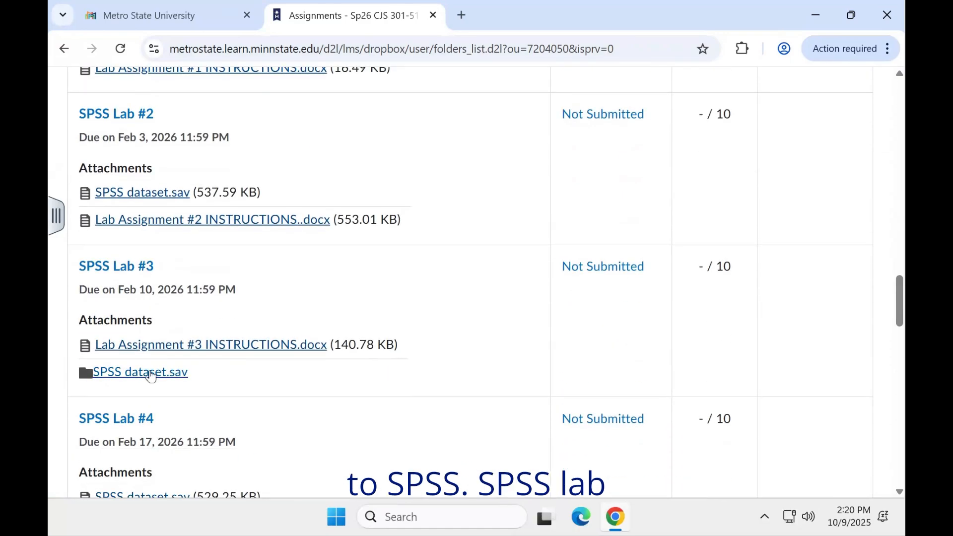
{"action": "left_click", "coordinate": [140, 372]}
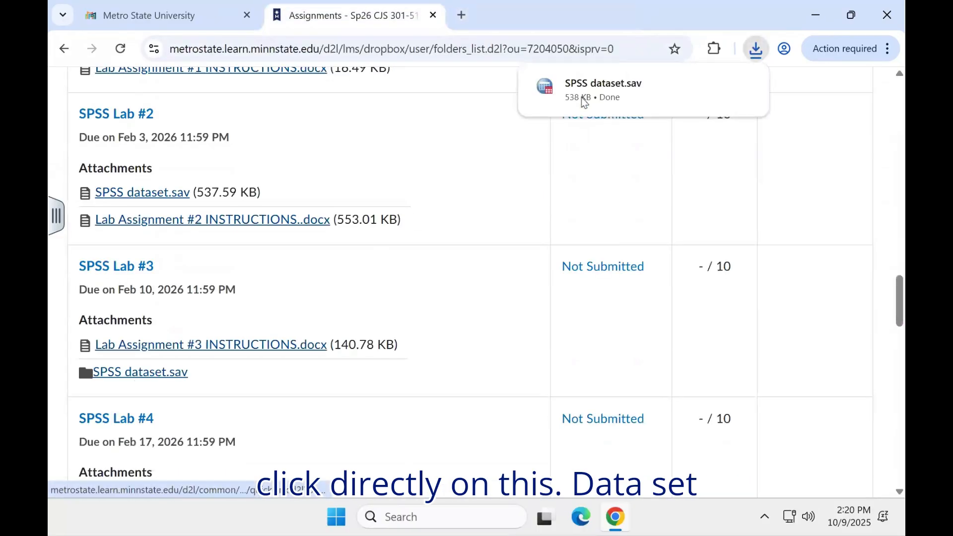
{"action": "mouse_move", "coordinate": [706, 92]}
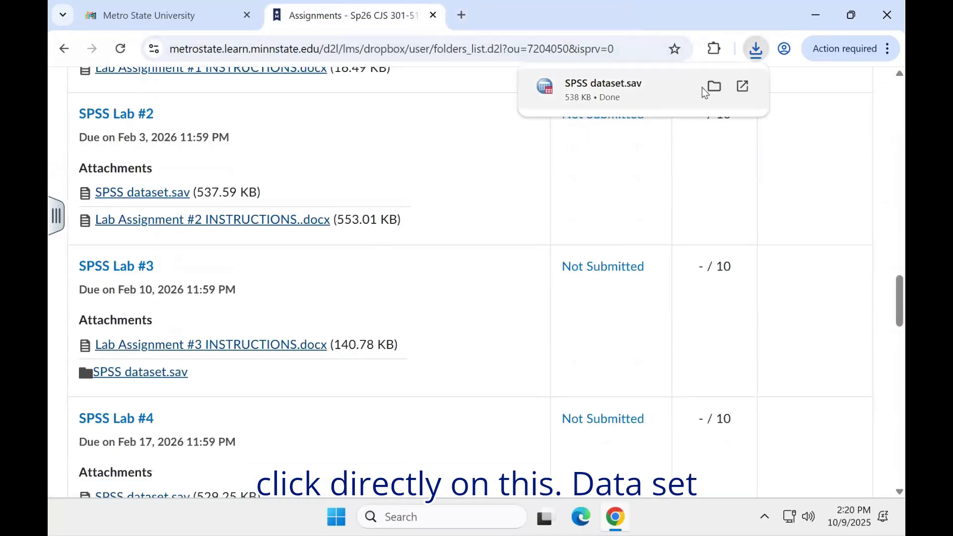
{"action": "left_click", "coordinate": [750, 89]}
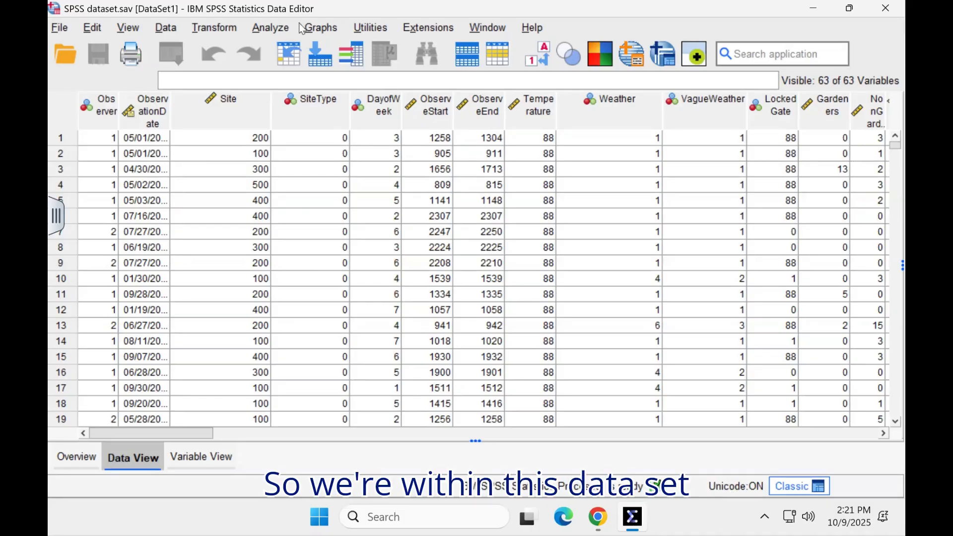
Start a Frequencies analysis and show the variable list by variable names instead of labels
{"action": "left_click", "coordinate": [273, 28]}
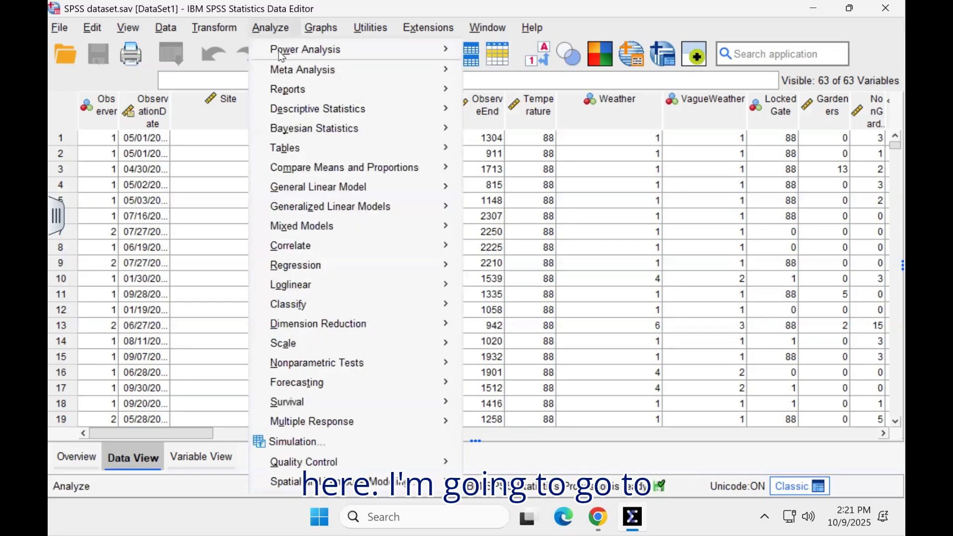
{"action": "mouse_move", "coordinate": [288, 114]}
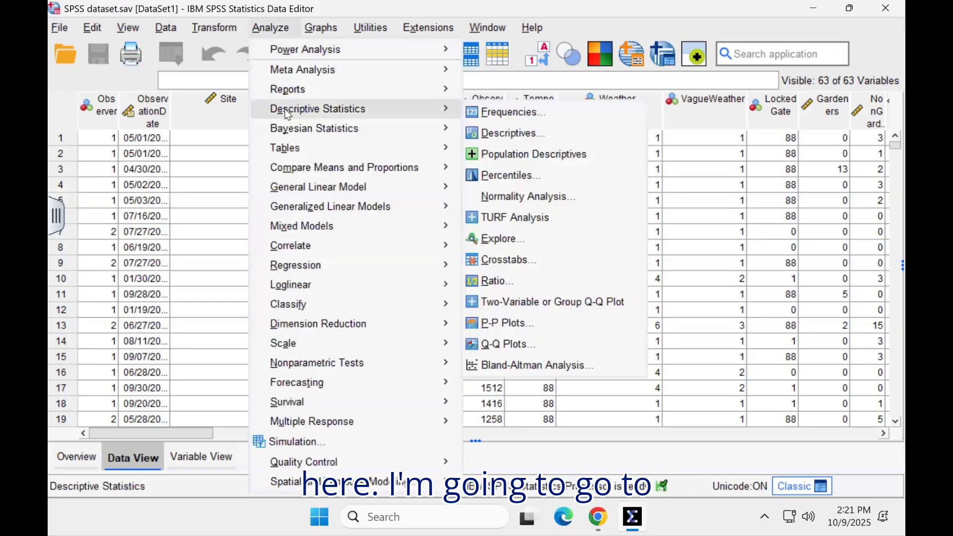
{"action": "left_click", "coordinate": [505, 117]}
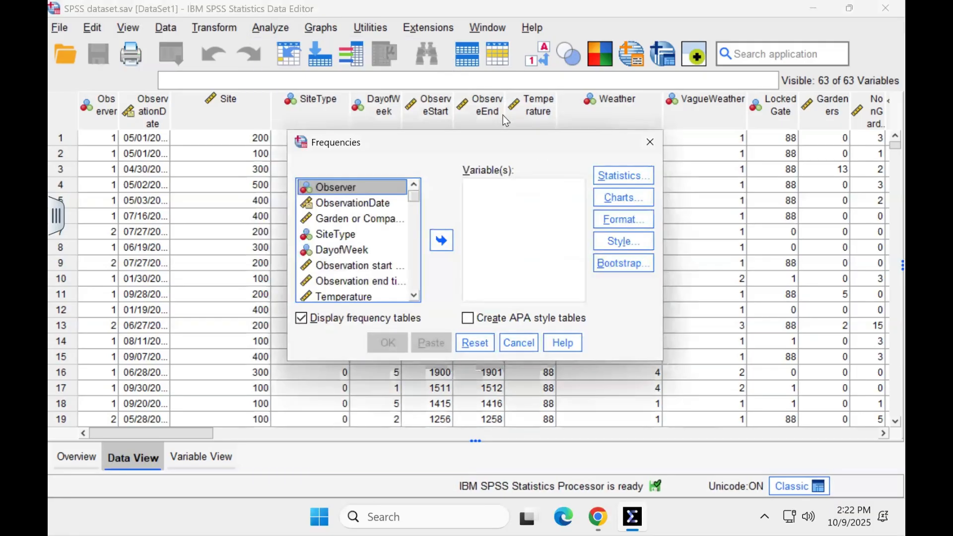
{"action": "right_click", "coordinate": [339, 247]}
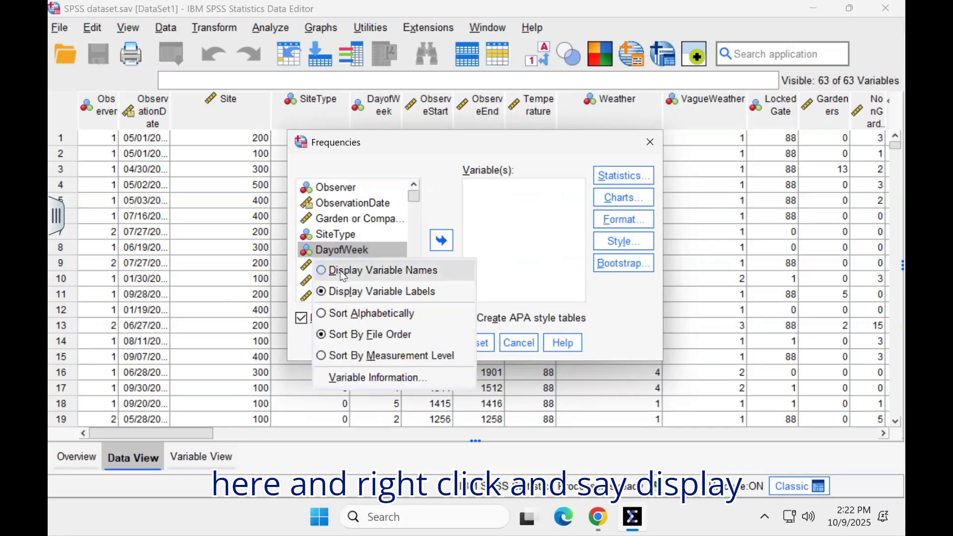
{"action": "left_click", "coordinate": [342, 273]}
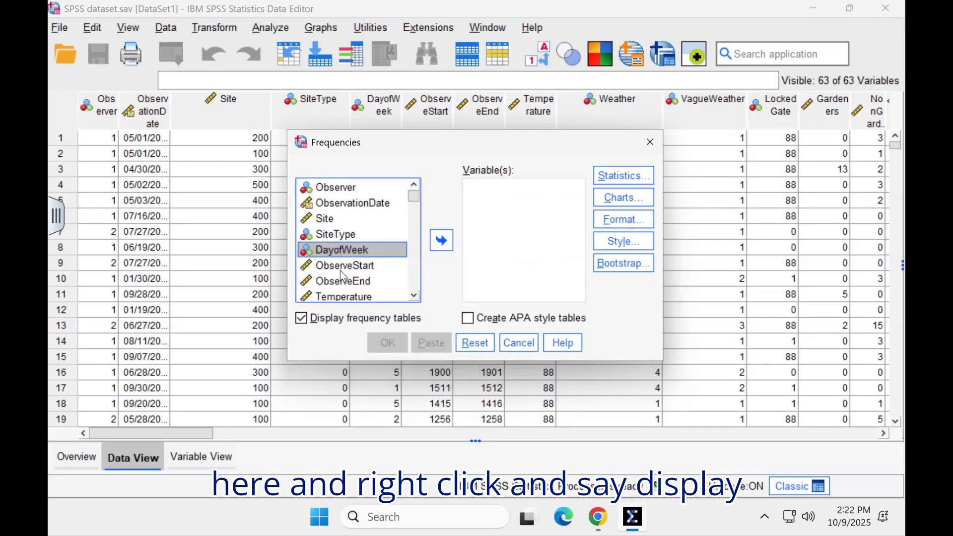
Add Trash_Litter to the variables of the Frequencies analysis
{"action": "left_click", "coordinate": [414, 297]}
{"action": "left_click", "coordinate": [414, 296]}
{"action": "left_click", "coordinate": [414, 296]}
{"action": "left_click", "coordinate": [414, 297]}
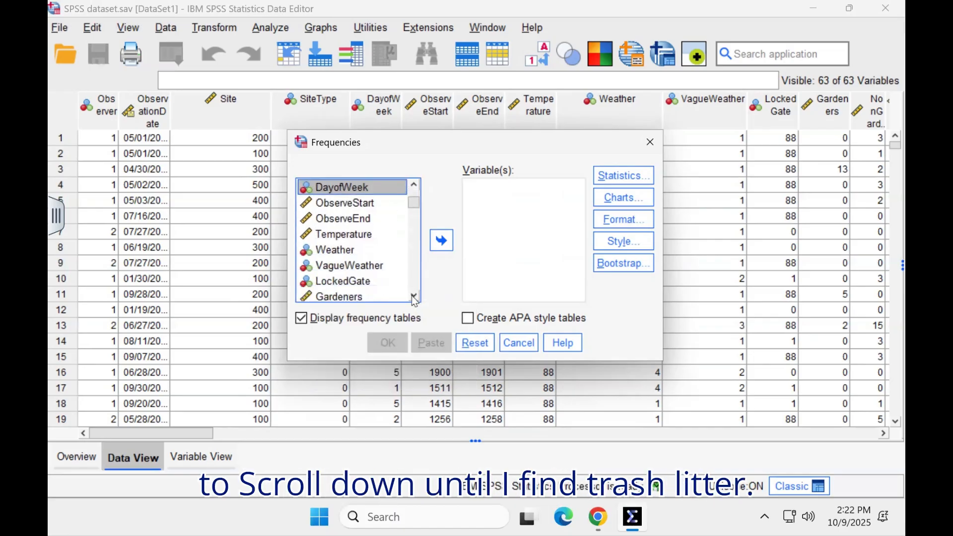
{"action": "left_click", "coordinate": [414, 296]}
{"action": "left_click", "coordinate": [414, 296]}
{"action": "left_click", "coordinate": [414, 296]}
{"action": "left_click", "coordinate": [414, 296]}
{"action": "left_click", "coordinate": [414, 297]}
{"action": "left_click", "coordinate": [414, 297]}
{"action": "left_click", "coordinate": [414, 297]}
{"action": "left_click", "coordinate": [414, 296]}
{"action": "double_click", "coordinate": [414, 297]}
{"action": "double_click", "coordinate": [414, 296]}
{"action": "left_click", "coordinate": [415, 297]}
{"action": "double_click", "coordinate": [414, 296]}
{"action": "double_click", "coordinate": [414, 296]}
{"action": "left_click", "coordinate": [415, 297]}
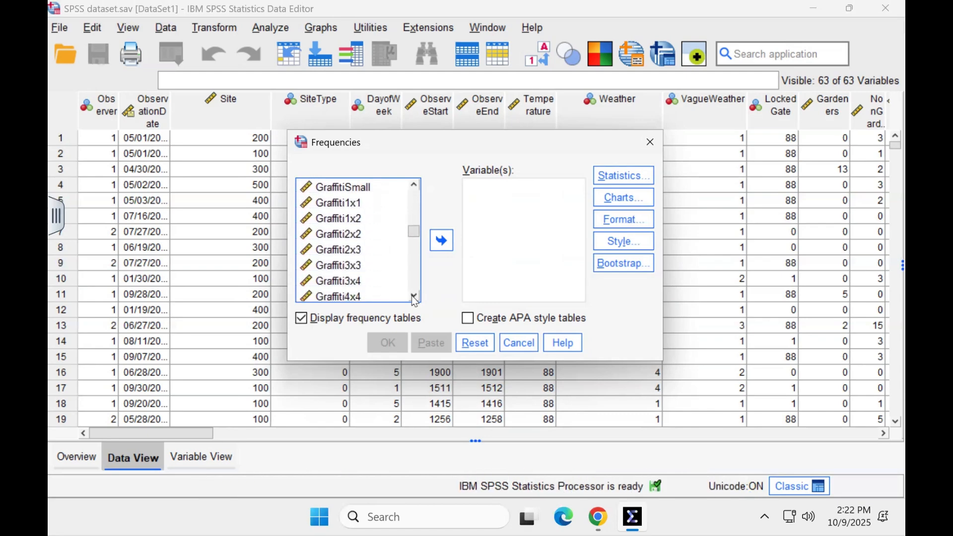
{"action": "double_click", "coordinate": [414, 297]}
{"action": "double_click", "coordinate": [414, 296]}
{"action": "left_click", "coordinate": [414, 297]}
{"action": "left_click", "coordinate": [414, 296]}
{"action": "left_click", "coordinate": [414, 296]}
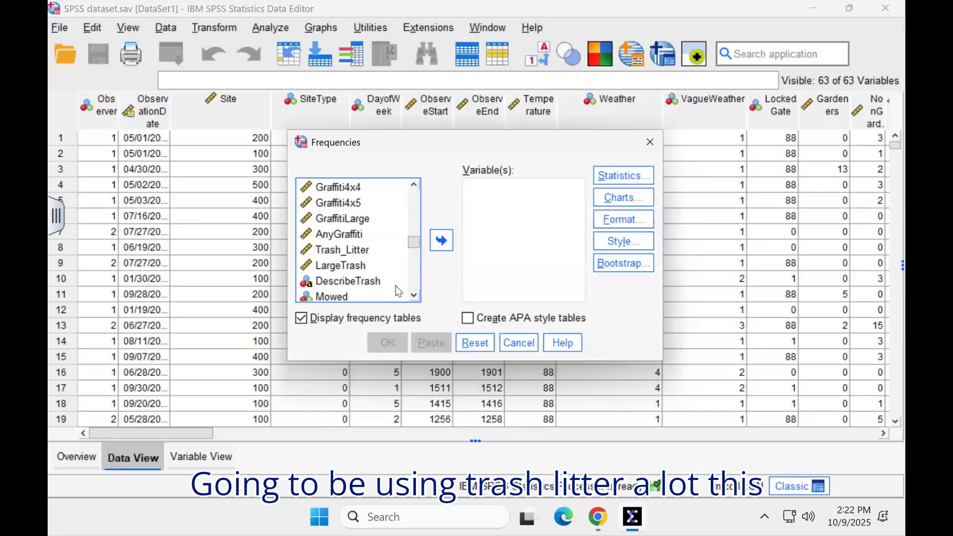
{"action": "left_click", "coordinate": [345, 250]}
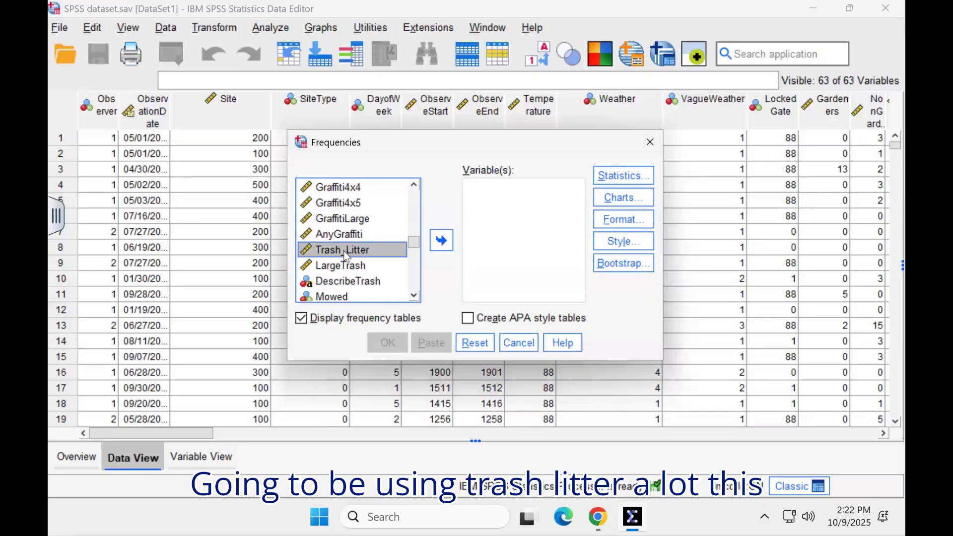
{"action": "left_click", "coordinate": [442, 241]}
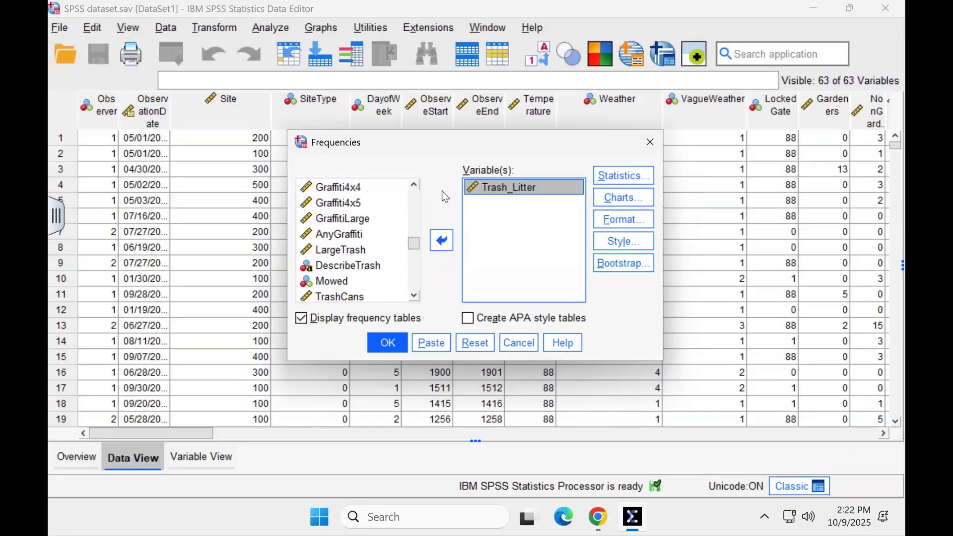
Request the mean, median and mode for Trash_Litter and turn off the display of frequency tables
{"action": "left_click", "coordinate": [622, 179]}
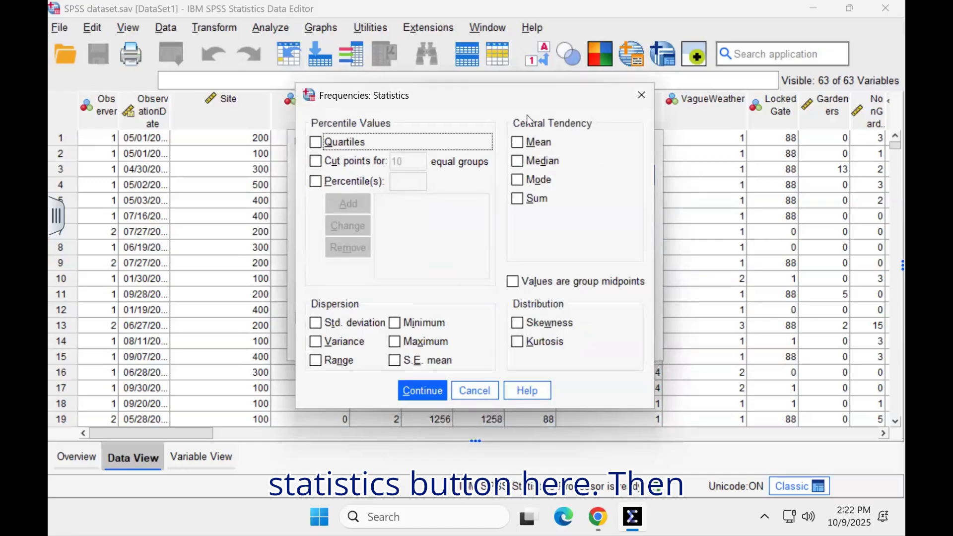
{"action": "left_click", "coordinate": [519, 145]}
{"action": "left_click", "coordinate": [518, 161]}
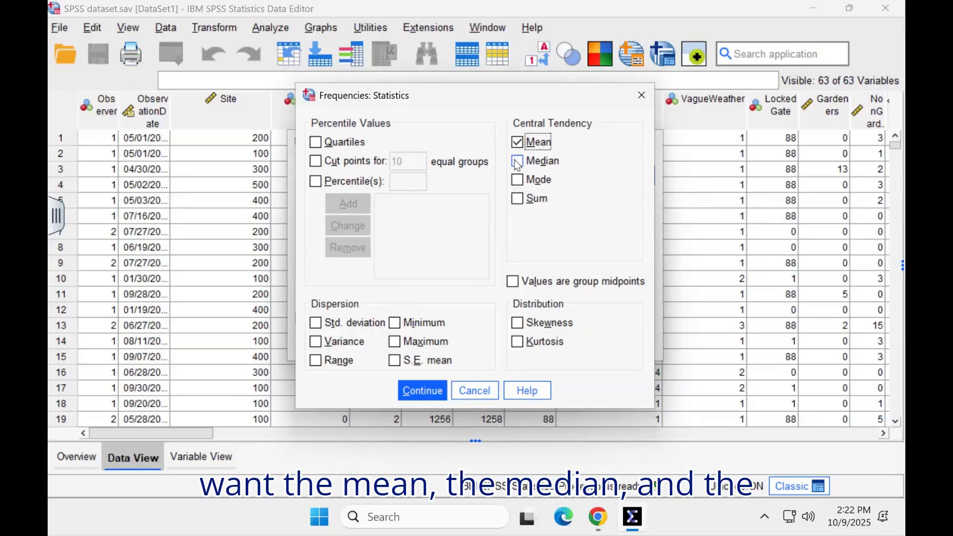
{"action": "left_click", "coordinate": [517, 180]}
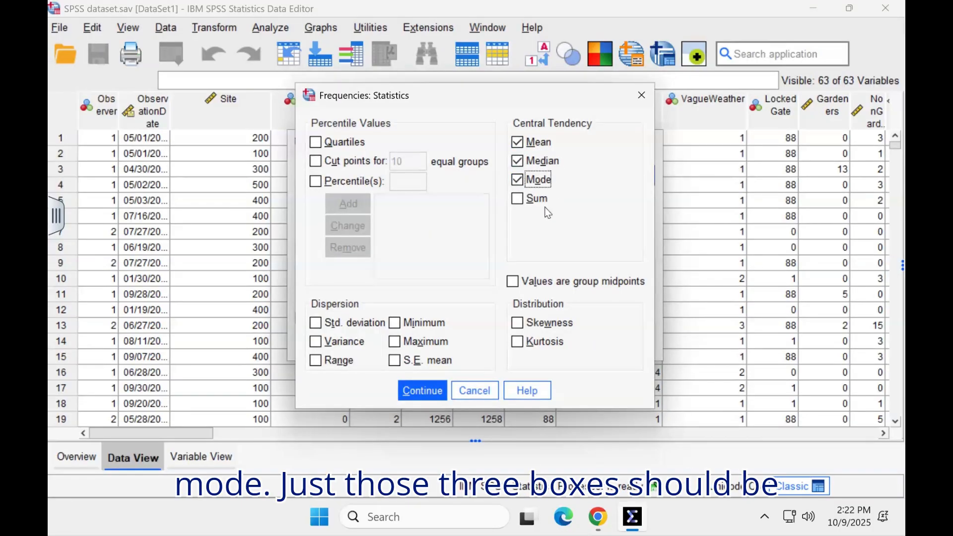
{"action": "left_click", "coordinate": [423, 392]}
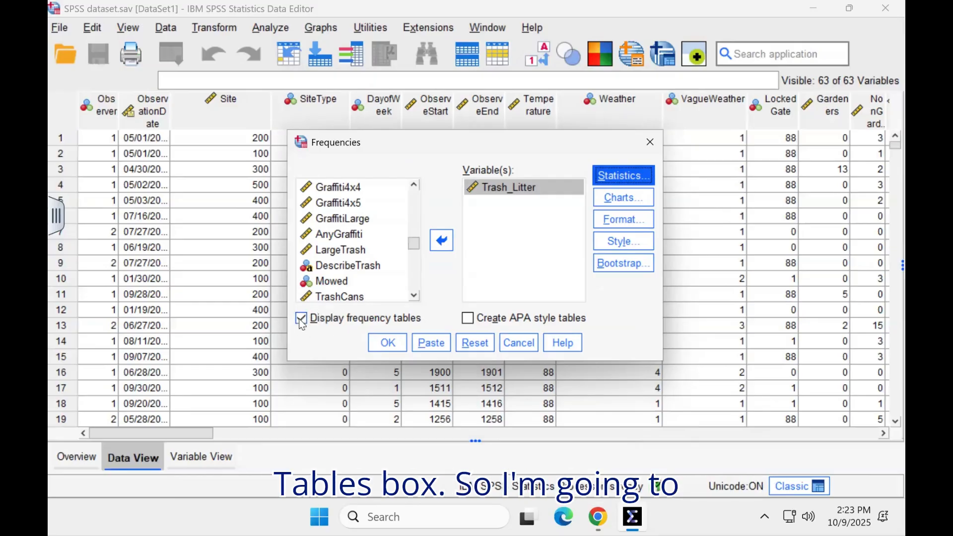
{"action": "left_click", "coordinate": [301, 319]}
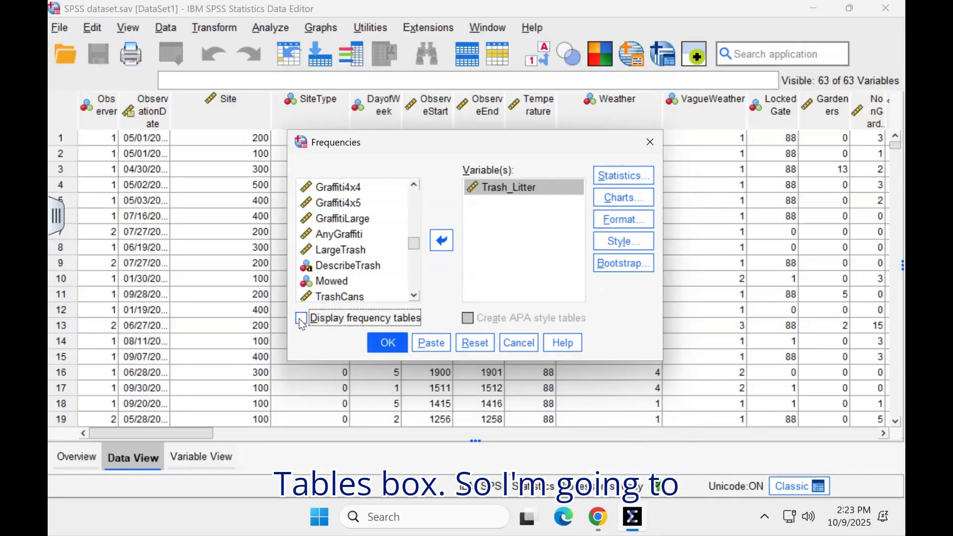
Run the Frequencies analysis for Trash_Litter and maximize the output window with the resulting statistics
{"action": "left_click", "coordinate": [389, 344]}
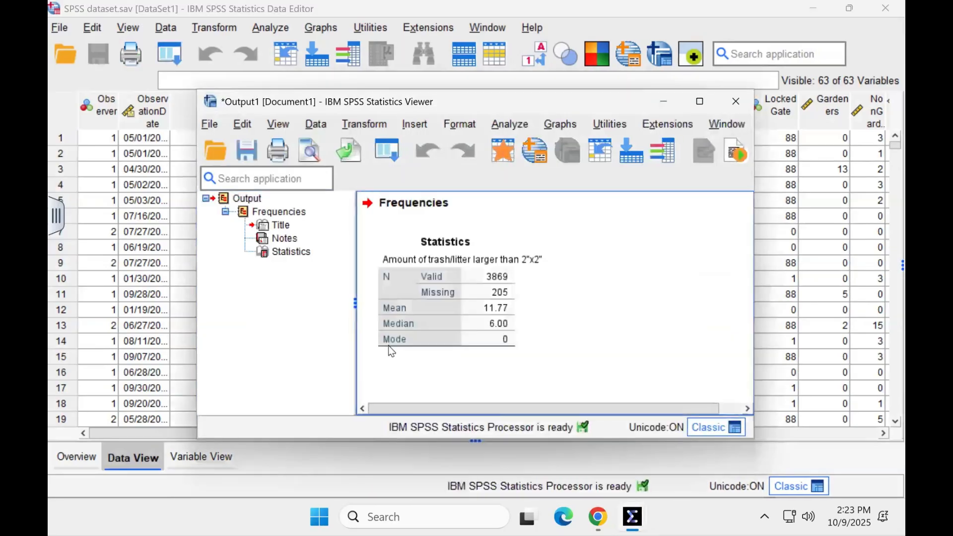
{"action": "left_click", "coordinate": [706, 106]}
{"action": "left_click", "coordinate": [398, 217]}
{"action": "left_click", "coordinate": [361, 246]}
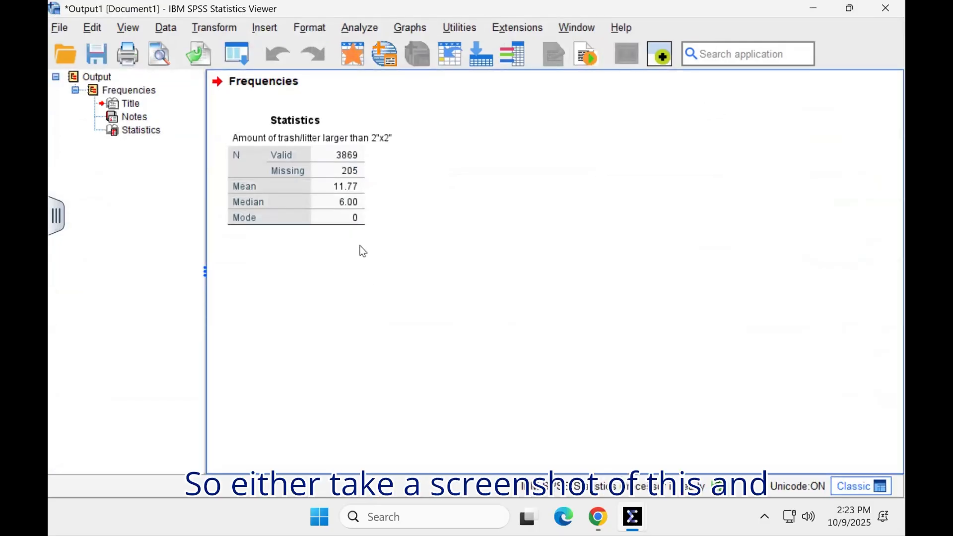
{"action": "left_click", "coordinate": [60, 28]}
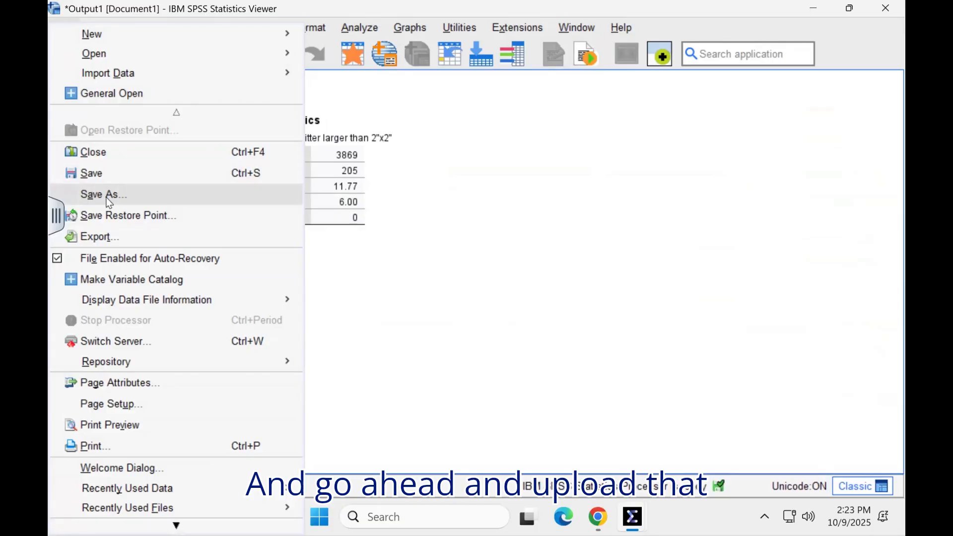
{"action": "left_click", "coordinate": [476, 210]}
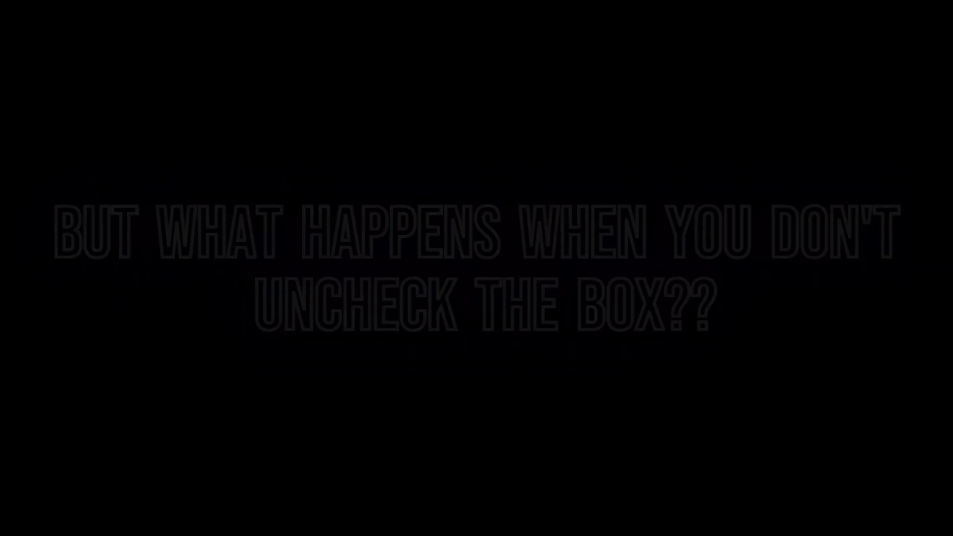
Return to the dataset window and rerun the Frequencies analysis for Trash_Litter with the display of frequency tables turned on
{"action": "mouse_move", "coordinate": [634, 523]}
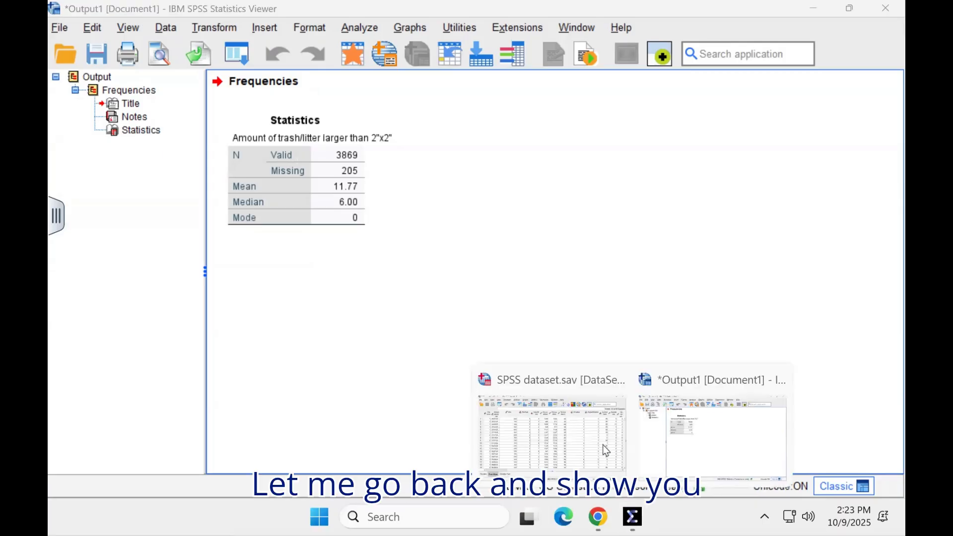
{"action": "left_click", "coordinate": [578, 449]}
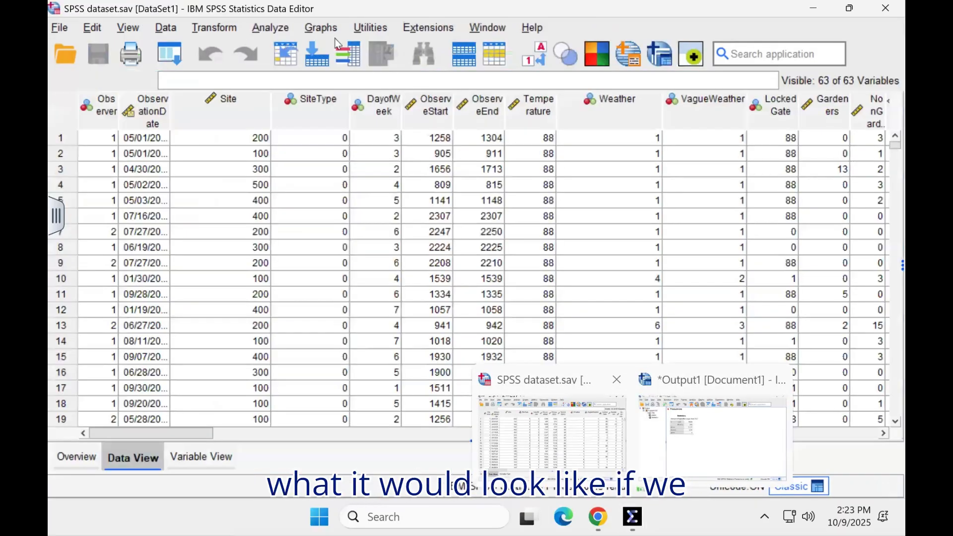
{"action": "left_click", "coordinate": [269, 27]}
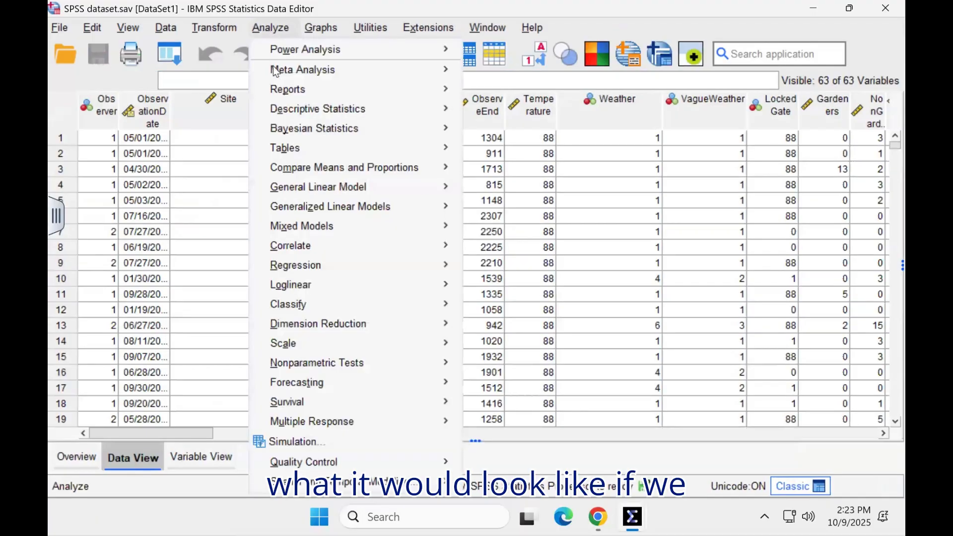
{"action": "mouse_move", "coordinate": [285, 108]}
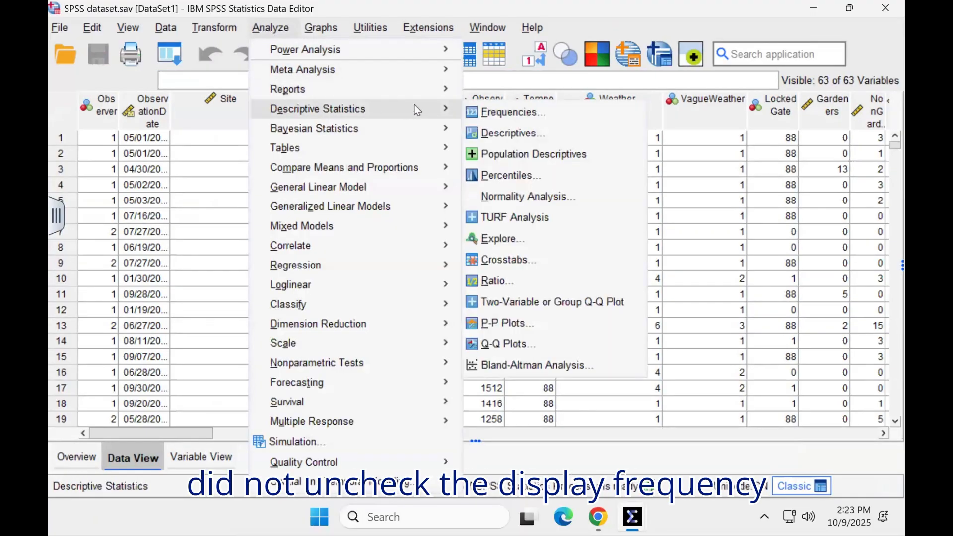
{"action": "left_click", "coordinate": [501, 113]}
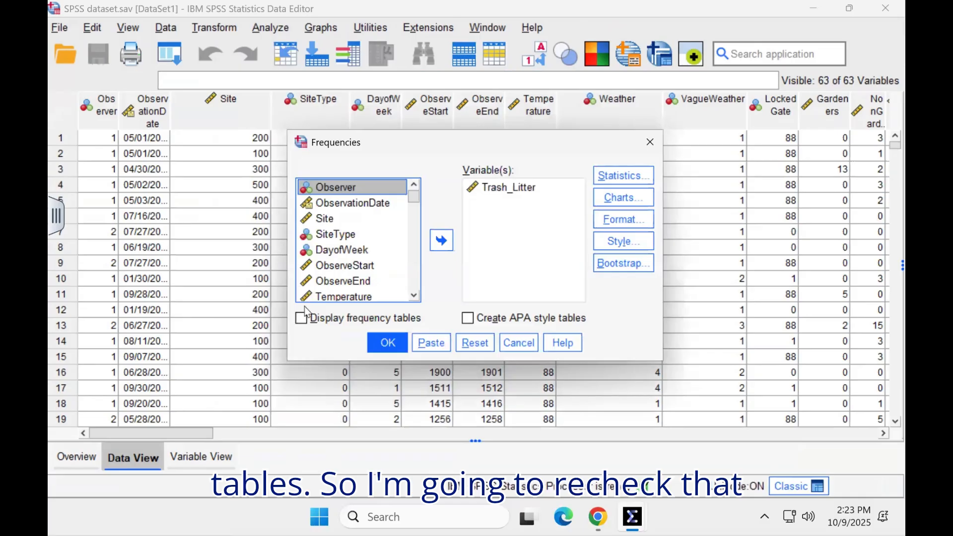
{"action": "left_click", "coordinate": [302, 320]}
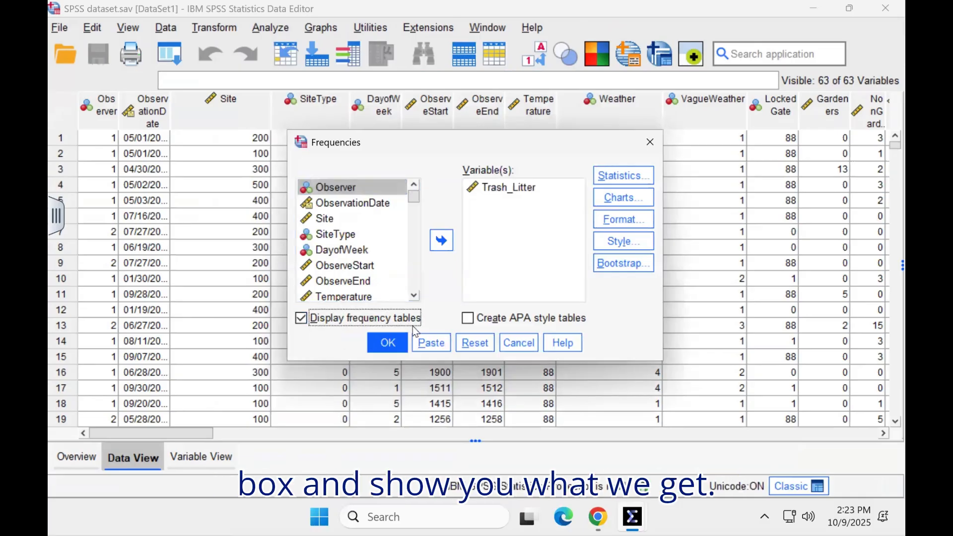
{"action": "left_click", "coordinate": [390, 347]}
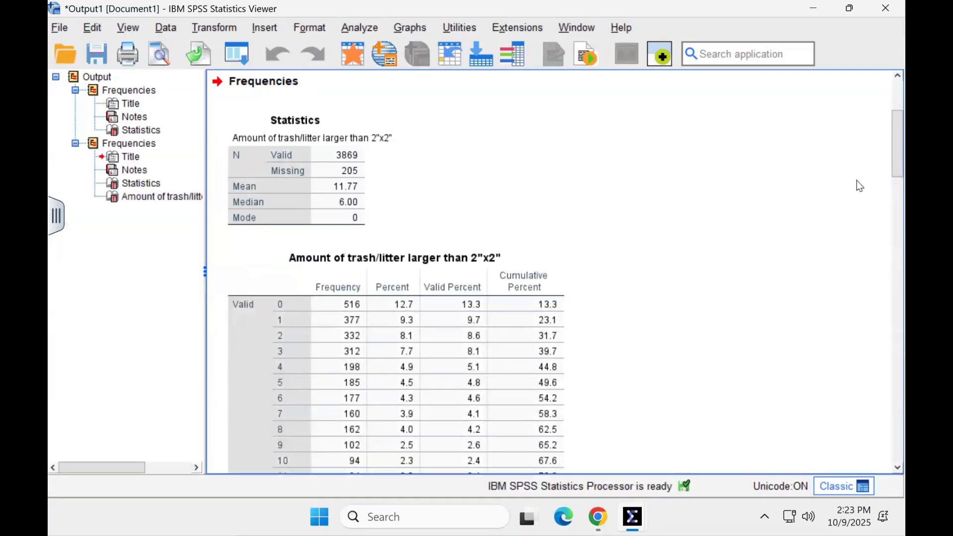
Examine the full Trash_Litter frequency table down to its totals, and the first Statistics table at the start of the output
{"action": "left_click_drag", "start_coordinate": [899, 141], "coordinate": [894, 243]}
{"action": "scroll", "coordinate": [540, 215], "scroll_direction": "down", "scroll_amount": 3}
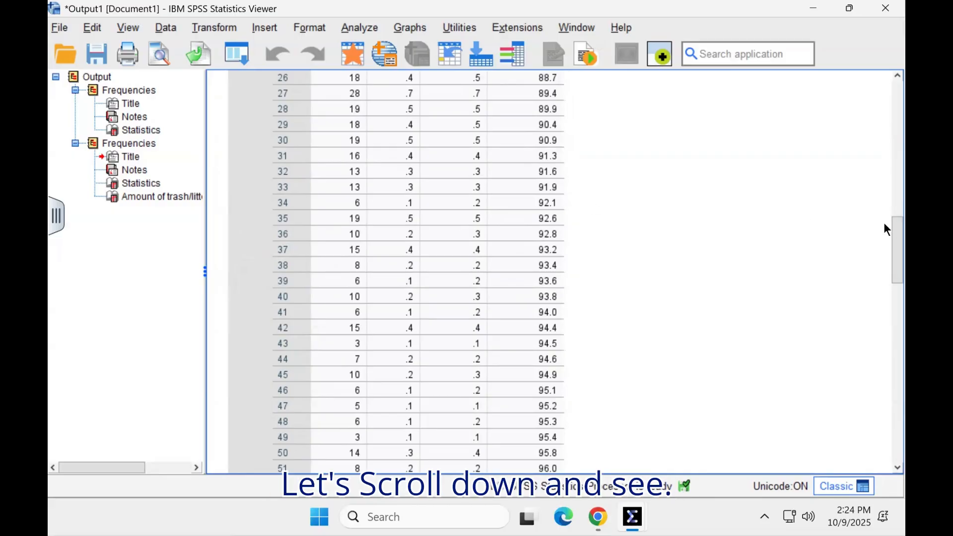
{"action": "left_click_drag", "start_coordinate": [900, 237], "coordinate": [898, 521]}
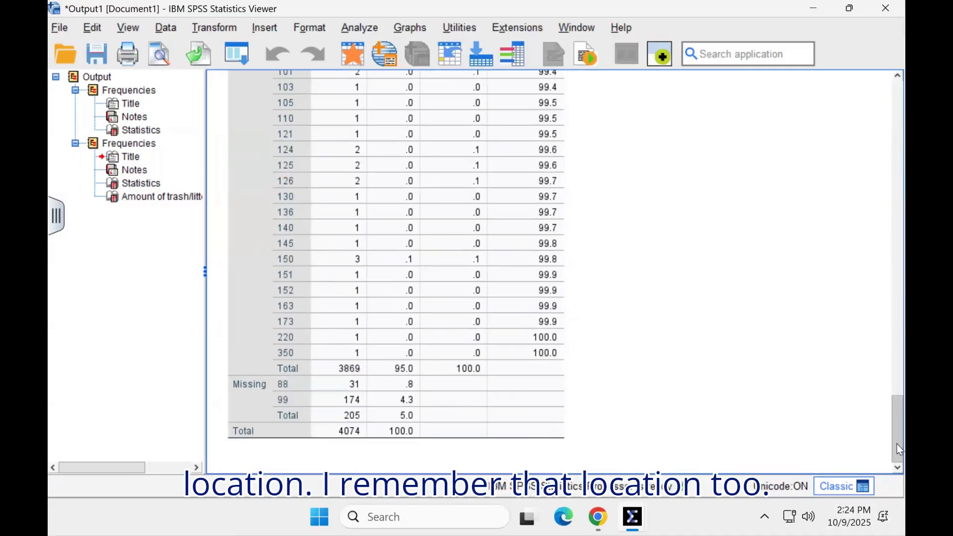
{"action": "left_click_drag", "start_coordinate": [895, 433], "coordinate": [901, 195]}
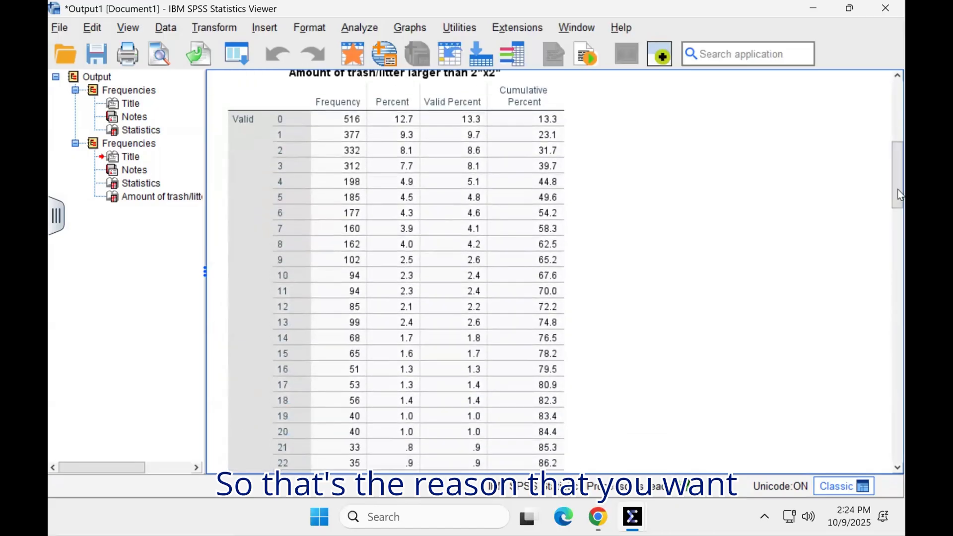
{"action": "left_click_drag", "start_coordinate": [901, 195], "coordinate": [896, 86]}
{"action": "left_click", "coordinate": [374, 160]}
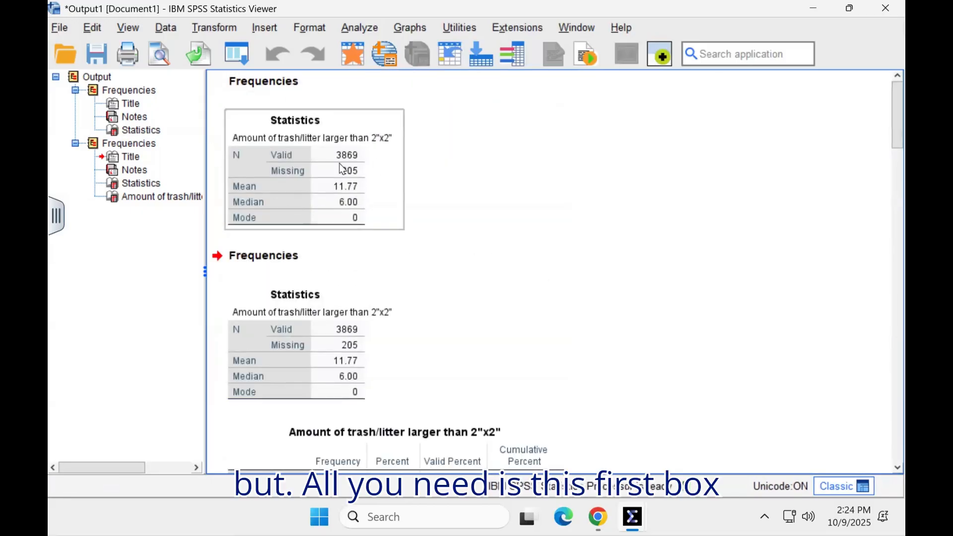
{"action": "left_click", "coordinate": [461, 194]}
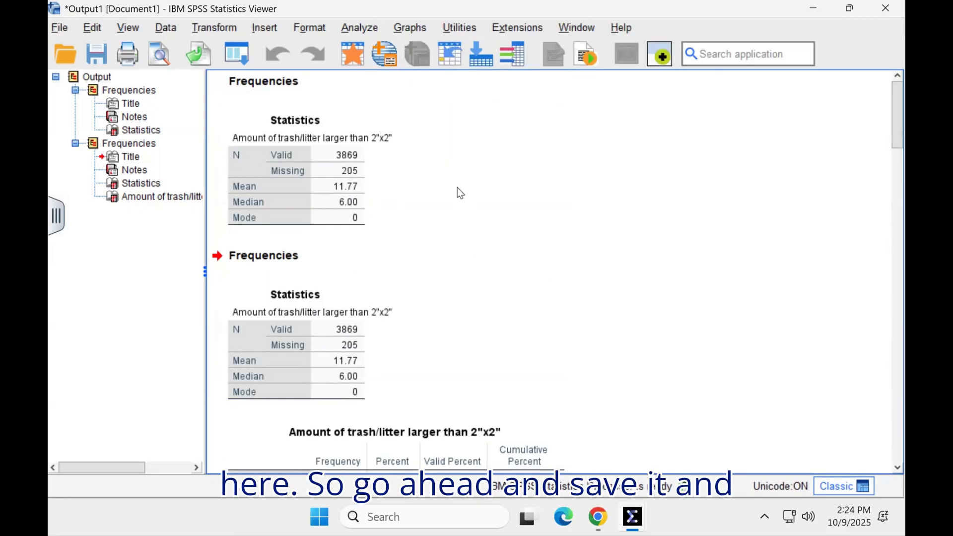